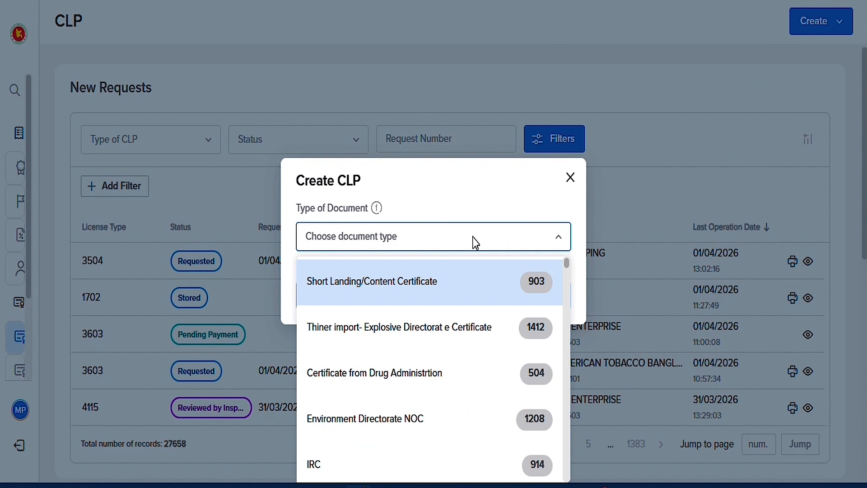
# - Choose the DoE ozone-depleting-substance import licence (4603) document type and continue to the new form
pyautogui.click(475, 293)
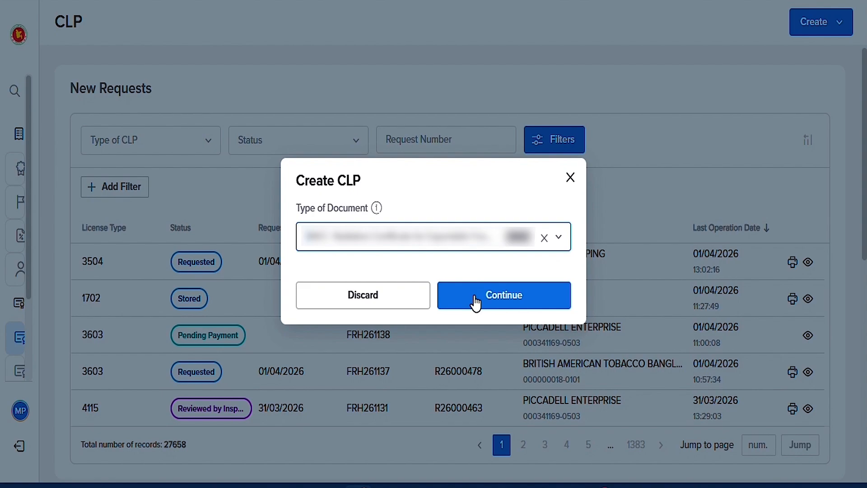
pyautogui.click(475, 296)
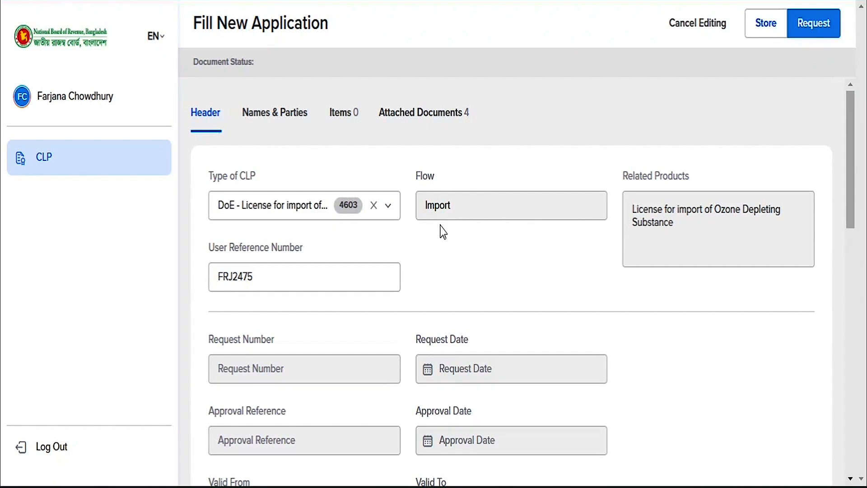
# - Set Country of Export to Hong Kong, Invoice Currency to HKD and Purpose to (A) Production
pyautogui.scroll(-3, 462, 253)
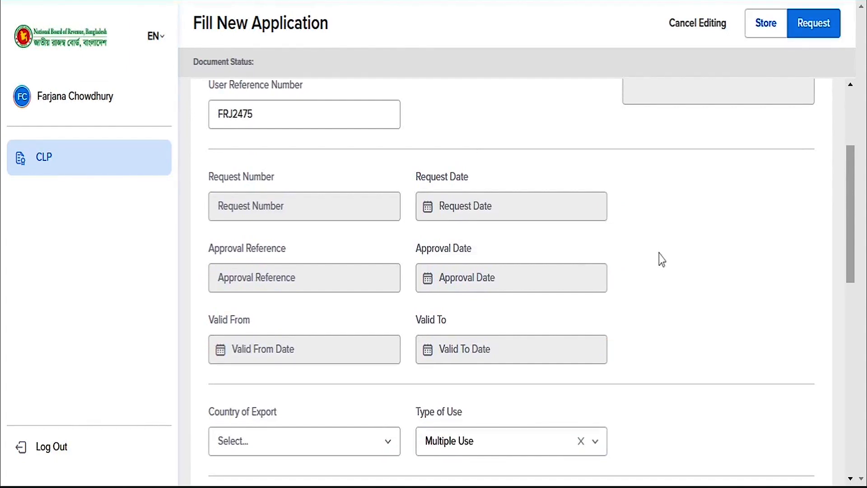
pyautogui.scroll(-7, 661, 260)
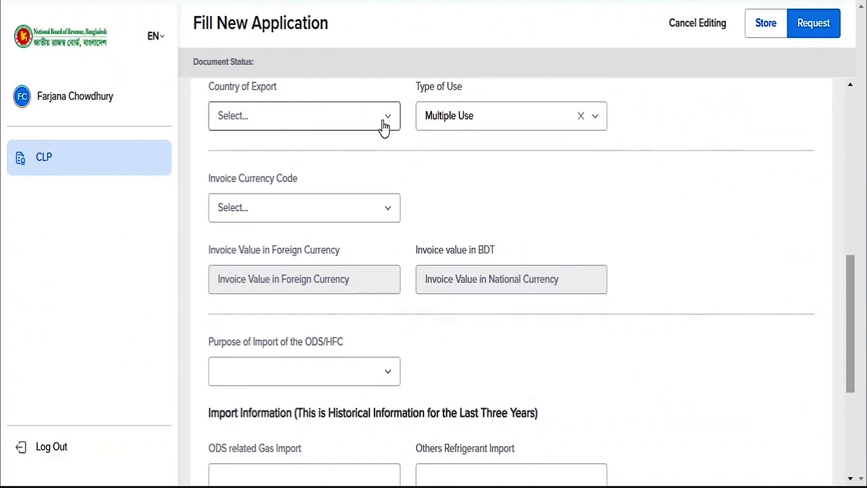
pyautogui.click(385, 129)
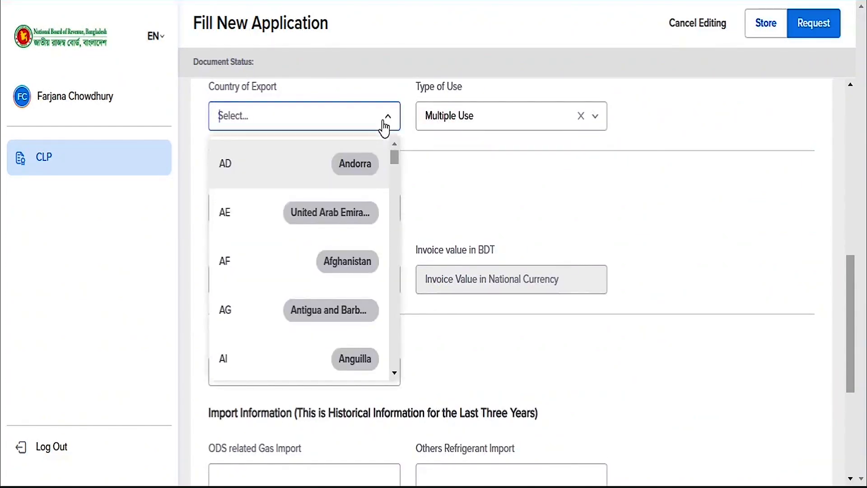
pyautogui.write('hk')
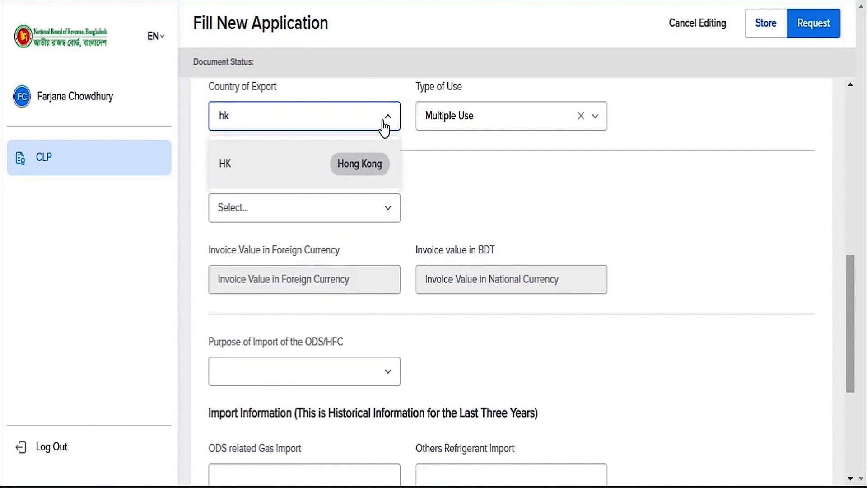
pyautogui.click(366, 168)
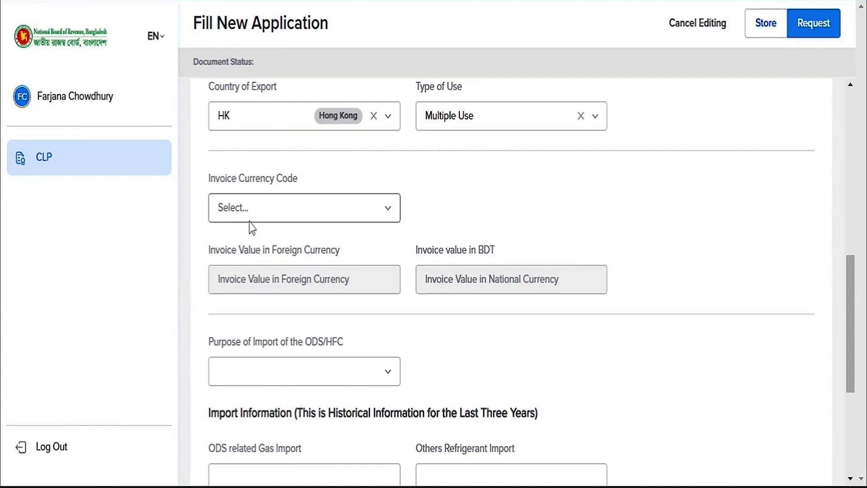
pyautogui.click(389, 211)
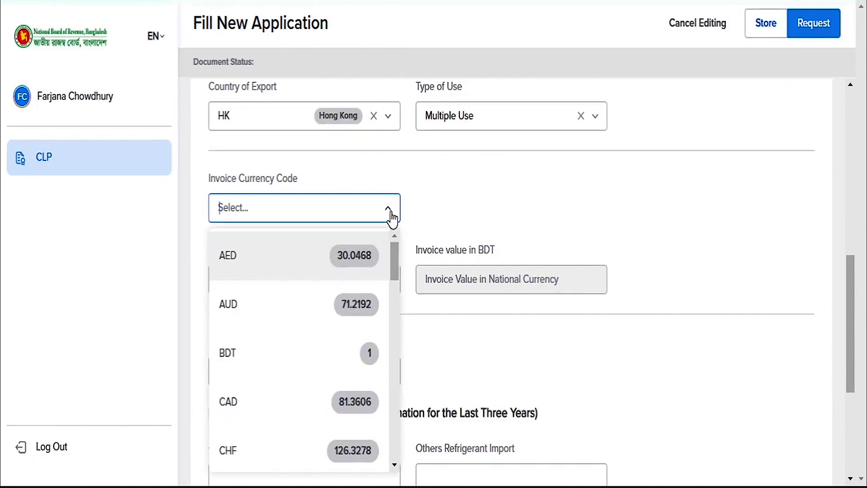
pyautogui.write('HK')
pyautogui.click(329, 249)
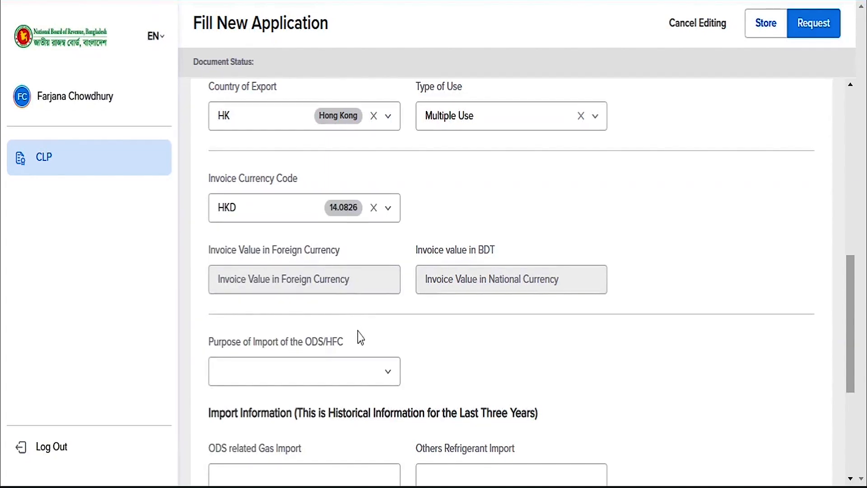
pyautogui.click(389, 371)
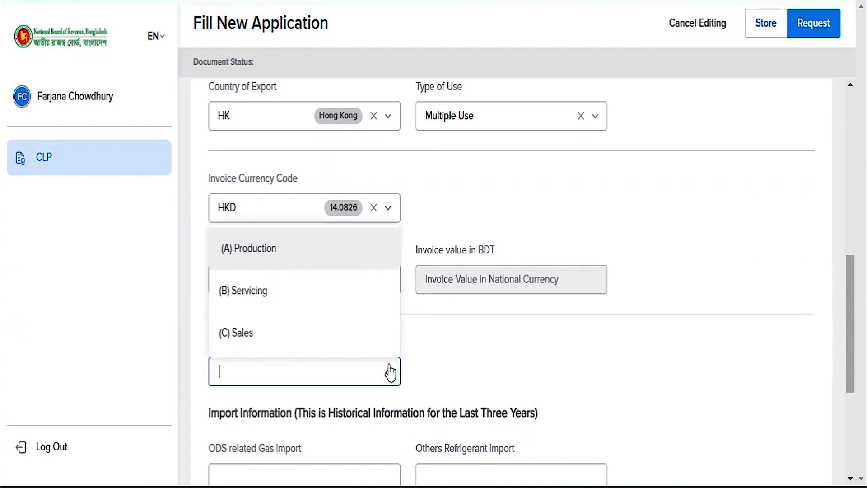
pyautogui.click(331, 255)
# - Enter import history: 20000 ODS gas, 8000 other refrigerant, since 2020, 4 years, plus import details
pyautogui.scroll(-3, 447, 373)
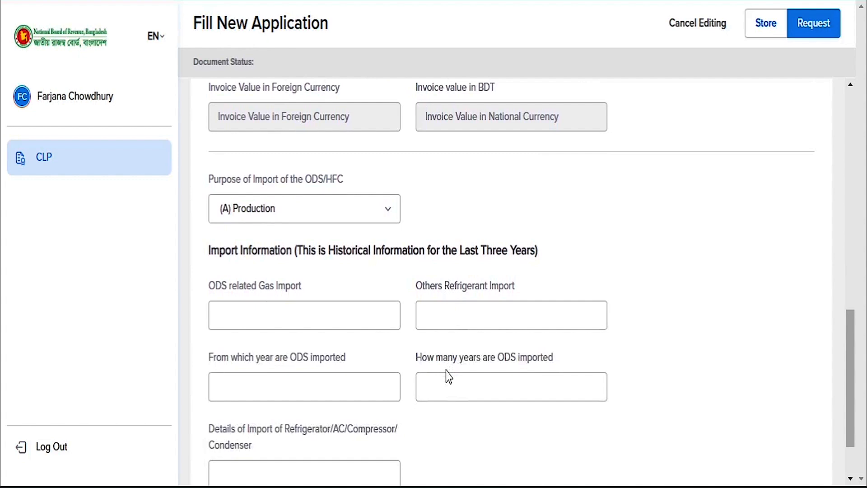
pyautogui.scroll(-1, 446, 373)
pyautogui.click(329, 241)
pyautogui.write('20000')
pyautogui.press('Tab')
pyautogui.write('8')
pyautogui.click(295, 312)
pyautogui.write('2020')
pyautogui.press('Tab')
pyautogui.write('4')
pyautogui.click(292, 409)
pyautogui.write('Traders need to inpu')
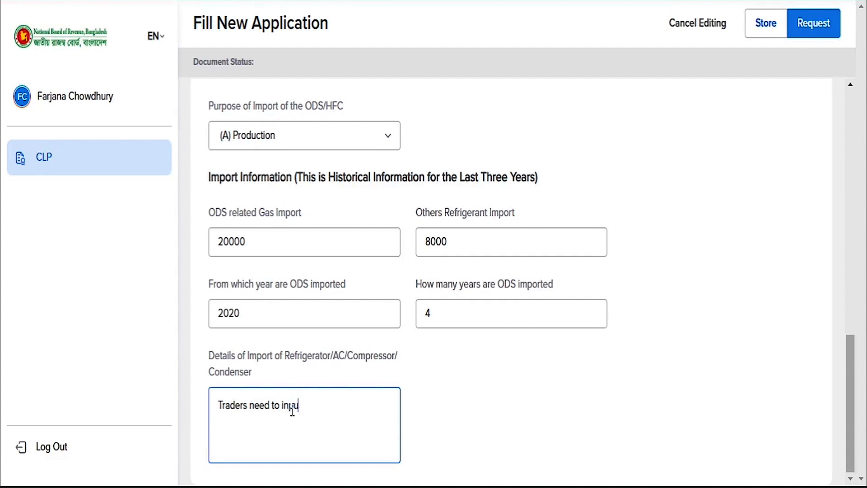
pyautogui.write('t the details of import')
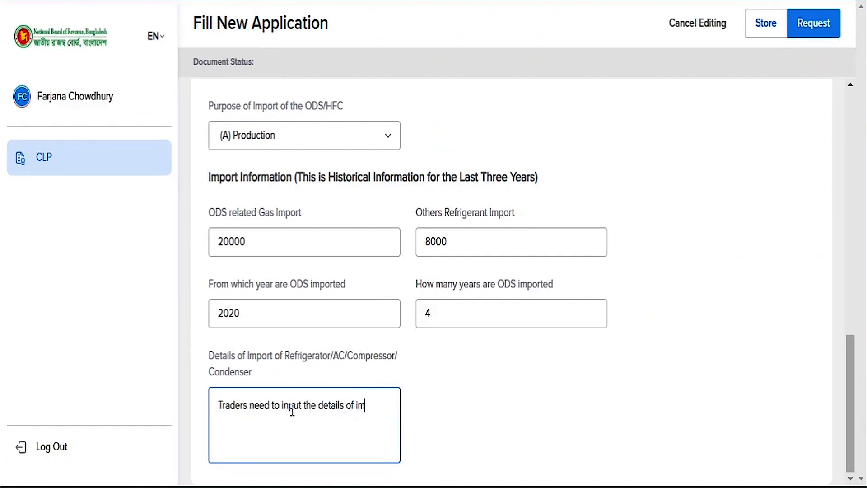
pyautogui.scroll(15, 489, 409)
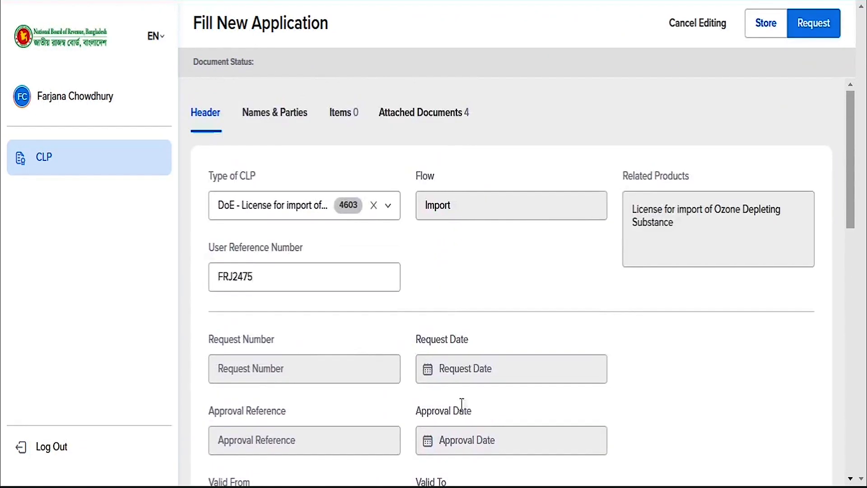
# - In Names & Parties, pick Asian Paints (Bangladesh) Limited as the applicant company
pyautogui.click(272, 114)
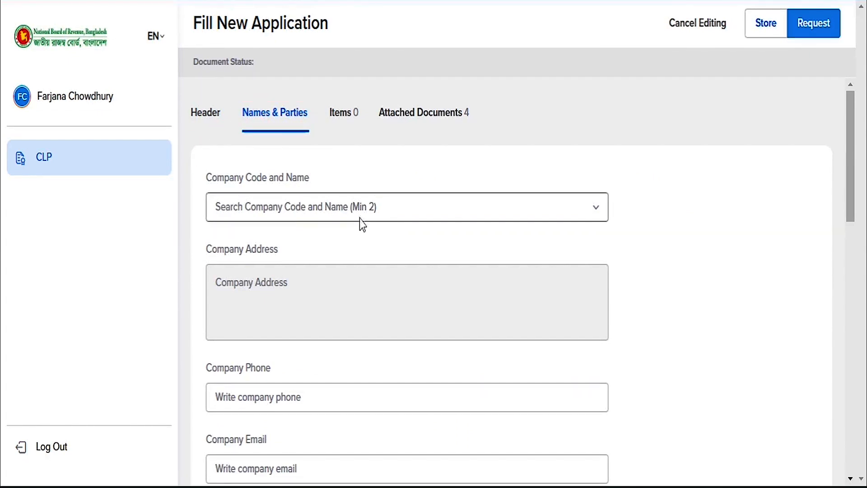
pyautogui.click(584, 210)
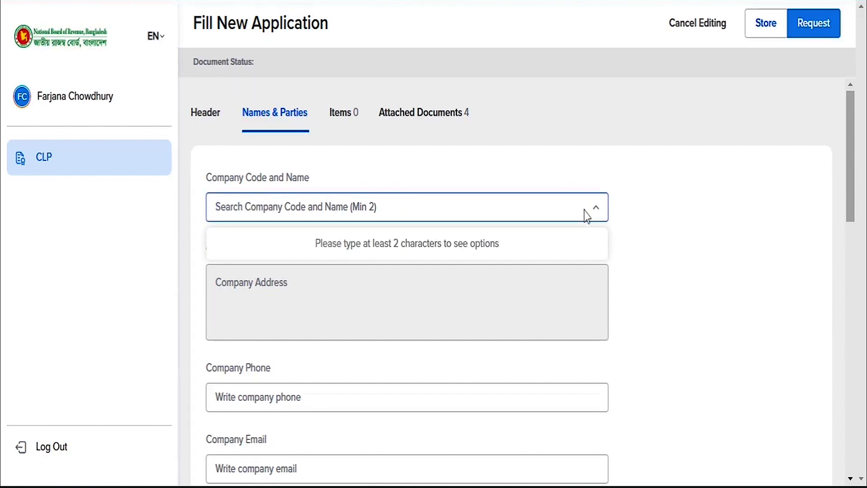
pyautogui.write('asian')
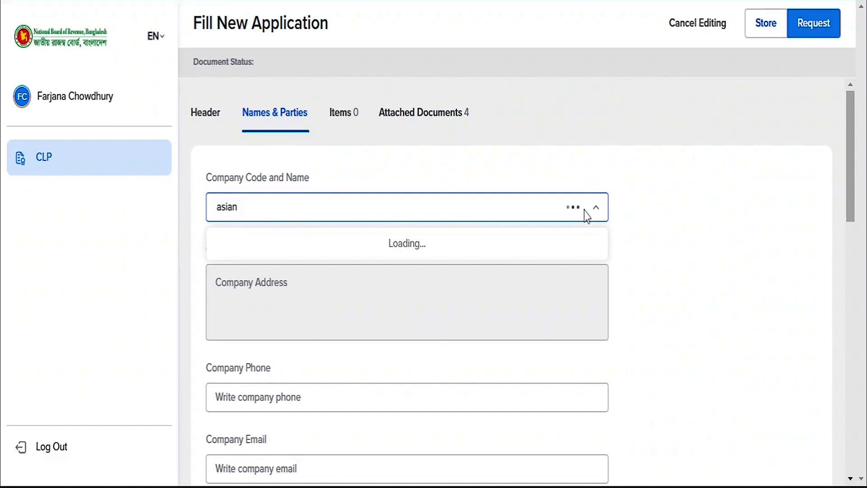
pyautogui.click(536, 260)
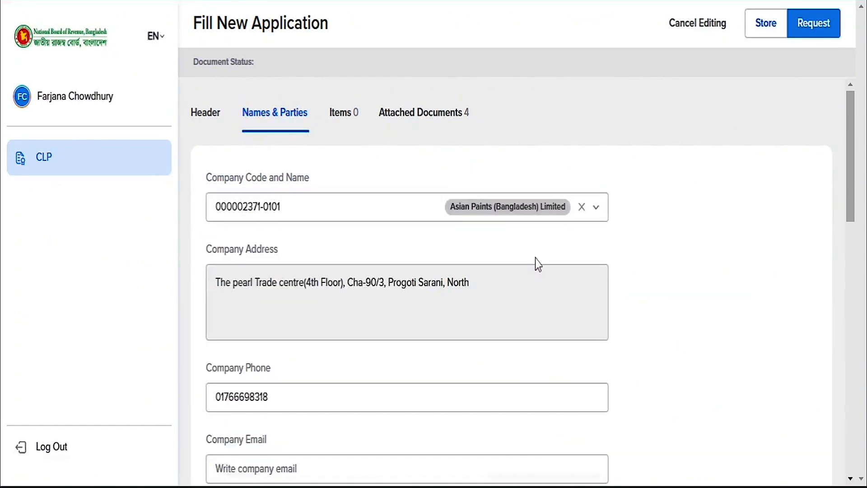
# - Enter the company e-mail and name the exporter Asian Paint Hongkong Ltd
pyautogui.scroll(-3, 535, 259)
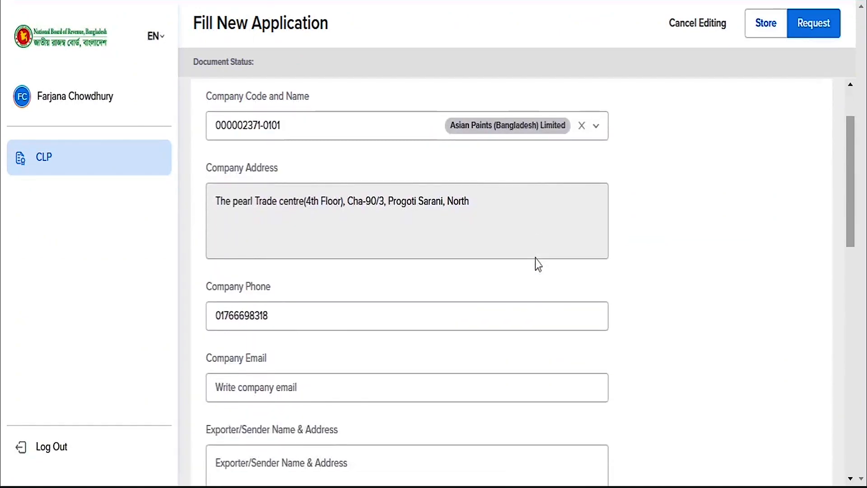
pyautogui.click(385, 304)
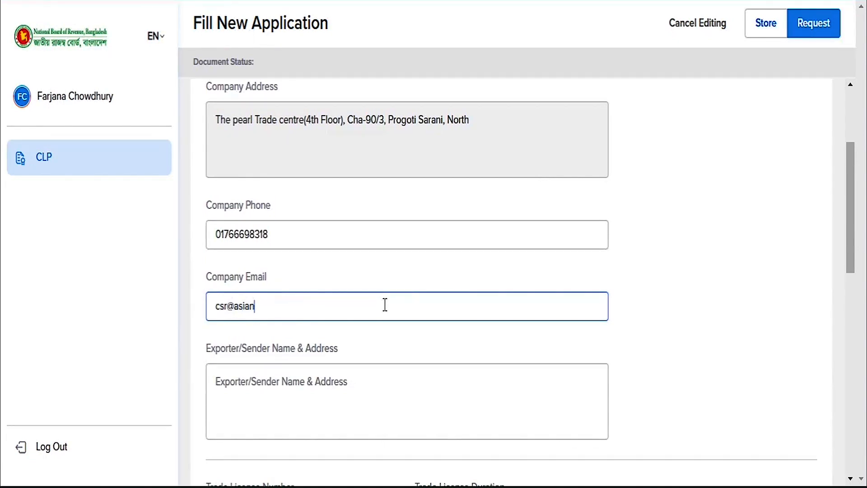
pyautogui.click(336, 372)
pyautogui.write('Asian ')
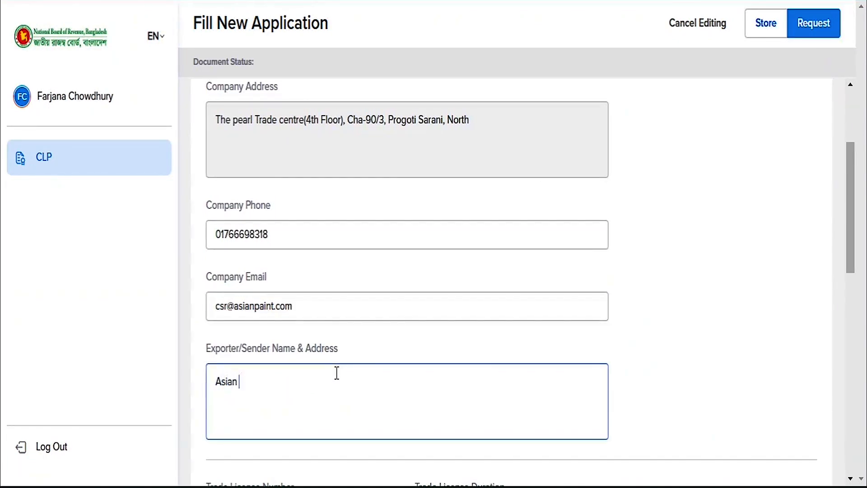
pyautogui.write('Paint Hongkong Ltd')
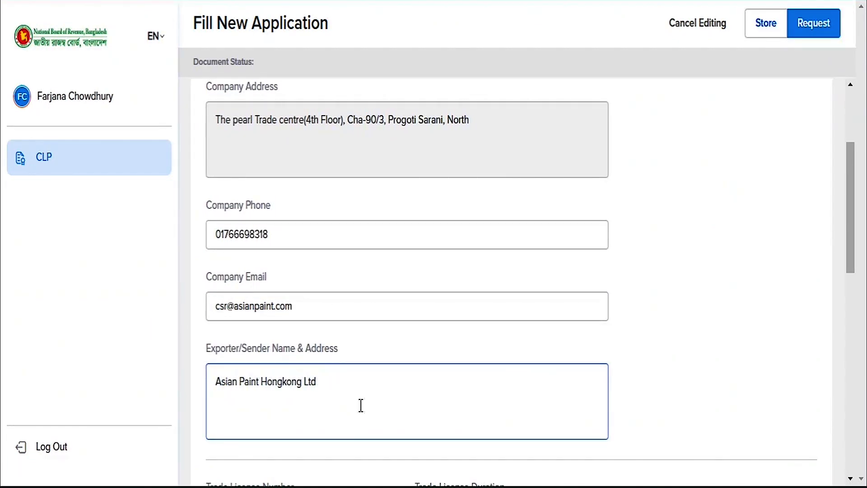
pyautogui.scroll(-5, 387, 407)
# - Enter trade licence number 456987 with licence duration 20/07/2024
pyautogui.click(292, 273)
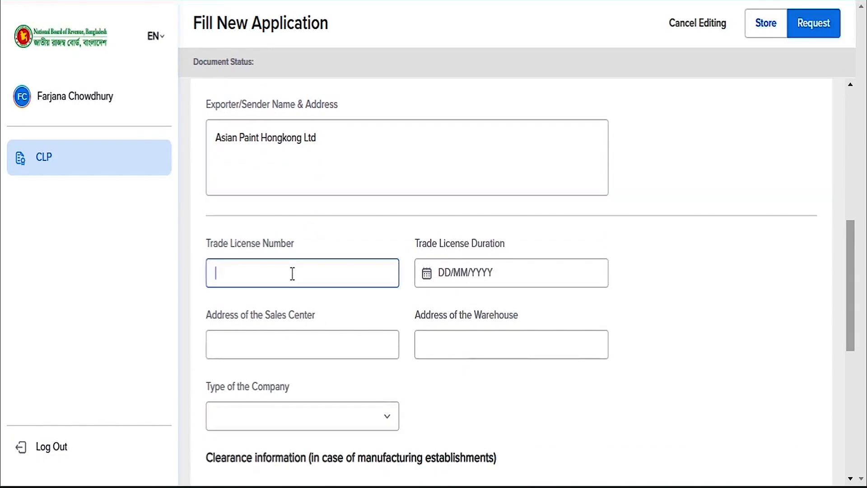
pyautogui.write('456987')
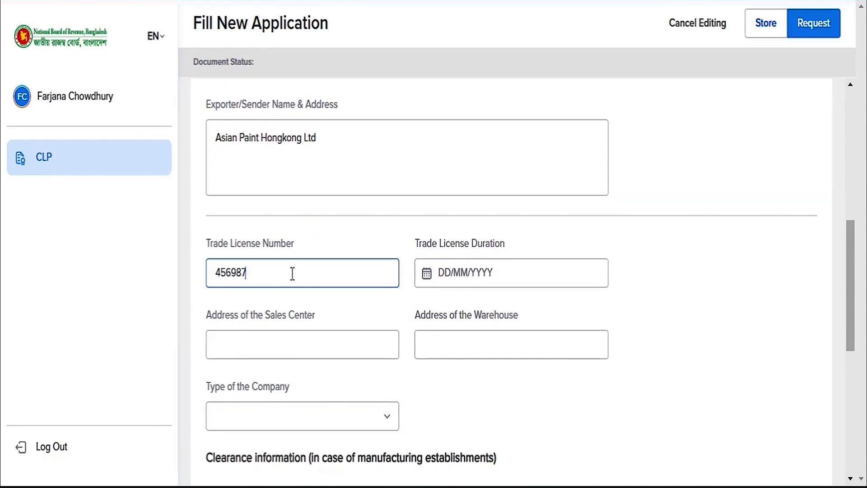
pyautogui.click(447, 273)
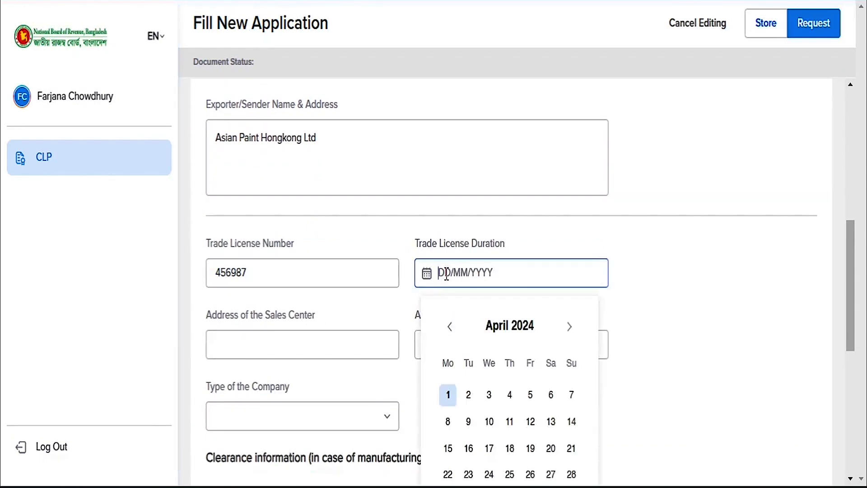
pyautogui.click(568, 326)
pyautogui.click(568, 326)
pyautogui.click(568, 326)
pyautogui.click(551, 447)
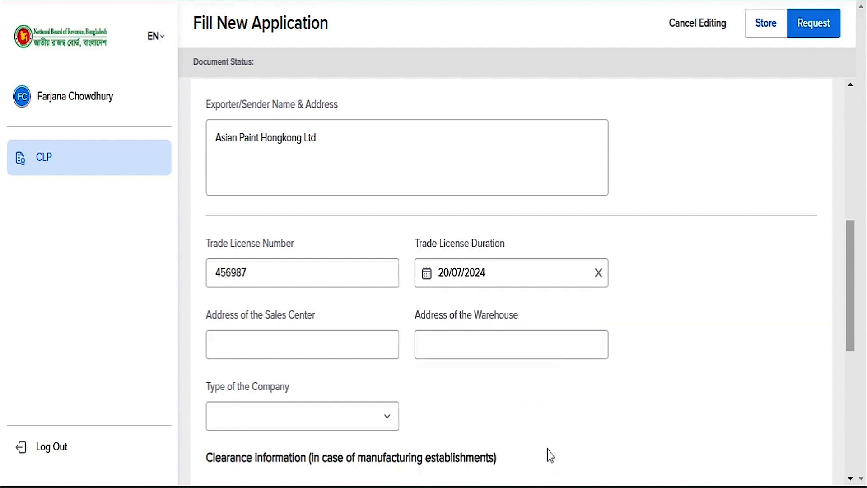
# - Paste in the sales center and warehouse addresses
pyautogui.scroll(-2, 347, 376)
pyautogui.click(290, 262)
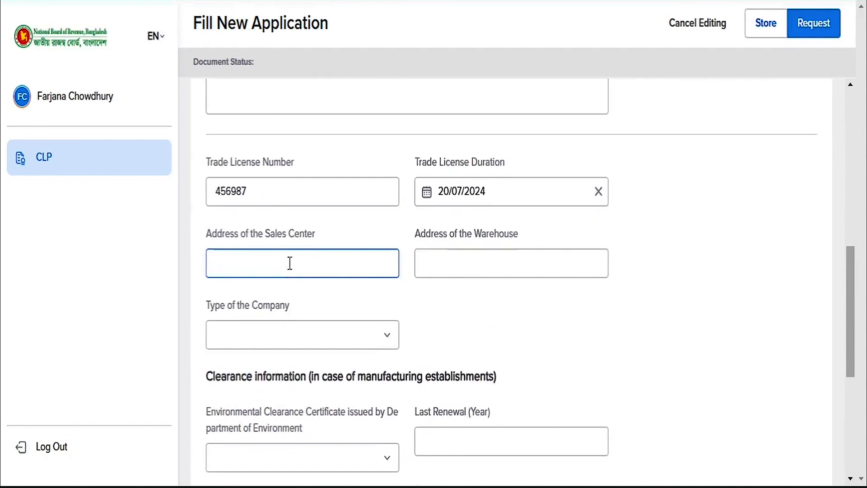
pyautogui.write('Progoti Sarani')
pyautogui.click(438, 267)
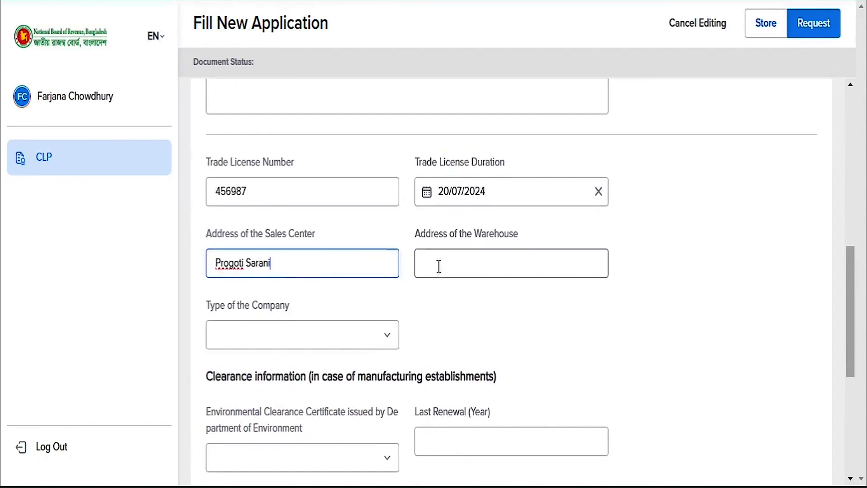
pyautogui.scroll(2, 438, 267)
pyautogui.hotkey('ctrl', 'v')
# - Set company type Limited, environmental clearance certificate Yes, last renewed 2023
pyautogui.click(385, 423)
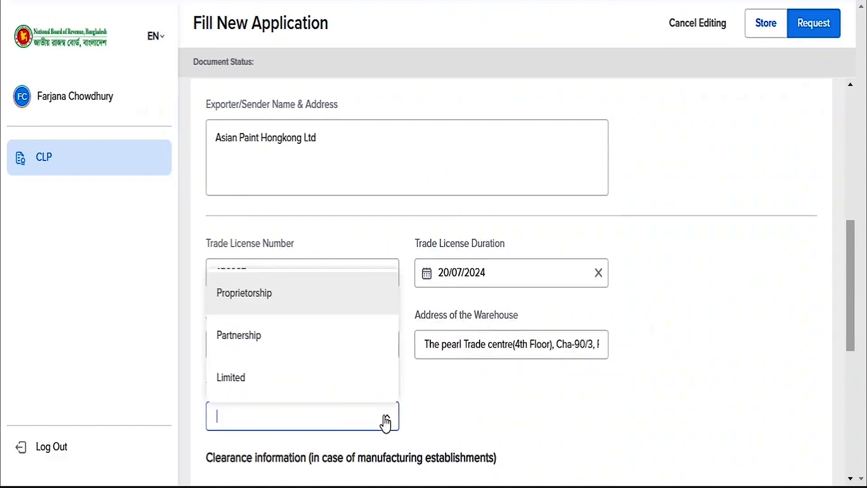
pyautogui.click(230, 377)
pyautogui.scroll(-6, 502, 425)
pyautogui.click(386, 296)
pyautogui.click(224, 337)
pyautogui.click(452, 280)
pyautogui.write('2023')
# - Enter association Chemical Association, registration 1368545, and tick the declaration checkbox
pyautogui.click(296, 401)
pyautogui.write('Chemica')
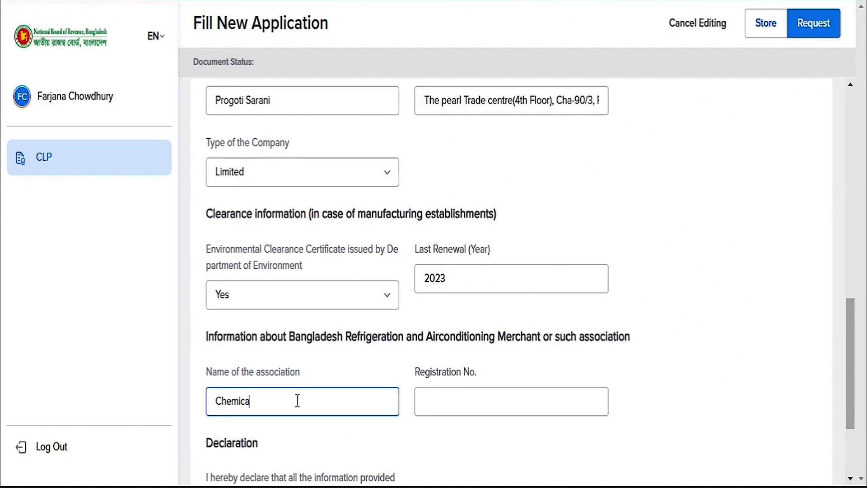
pyautogui.write('l Association')
pyautogui.click(449, 405)
pyautogui.write('1368545')
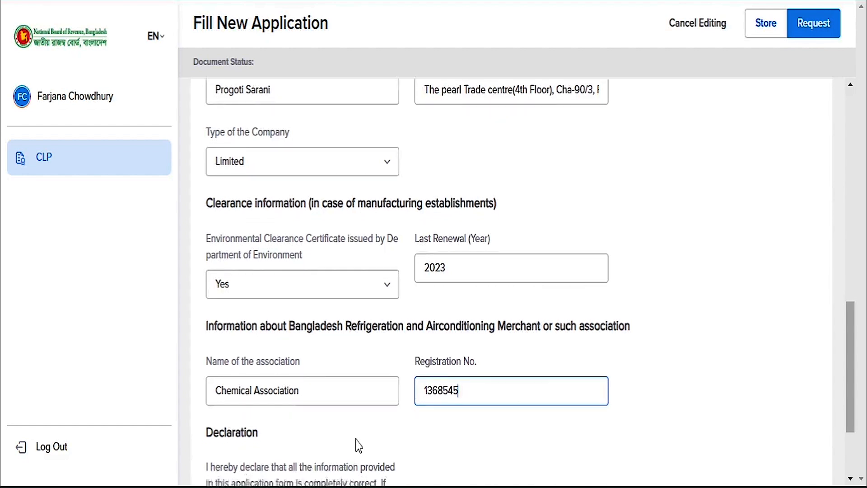
pyautogui.scroll(-3, 354, 443)
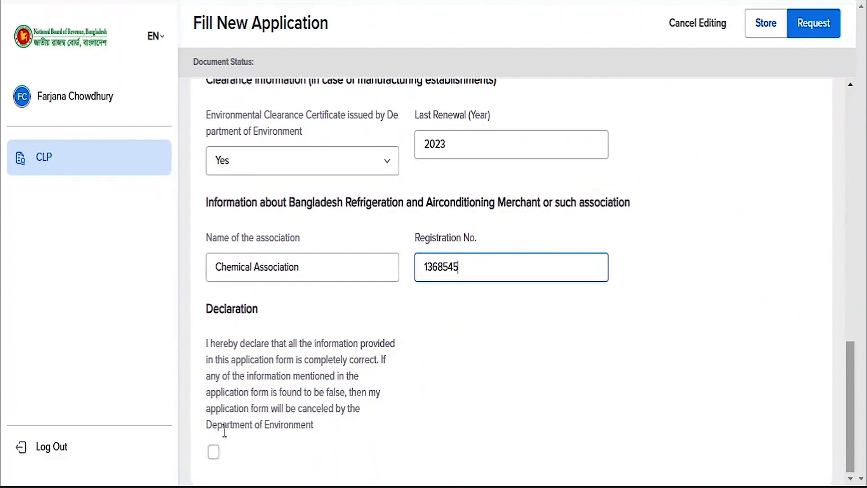
pyautogui.click(214, 452)
pyautogui.click(214, 452)
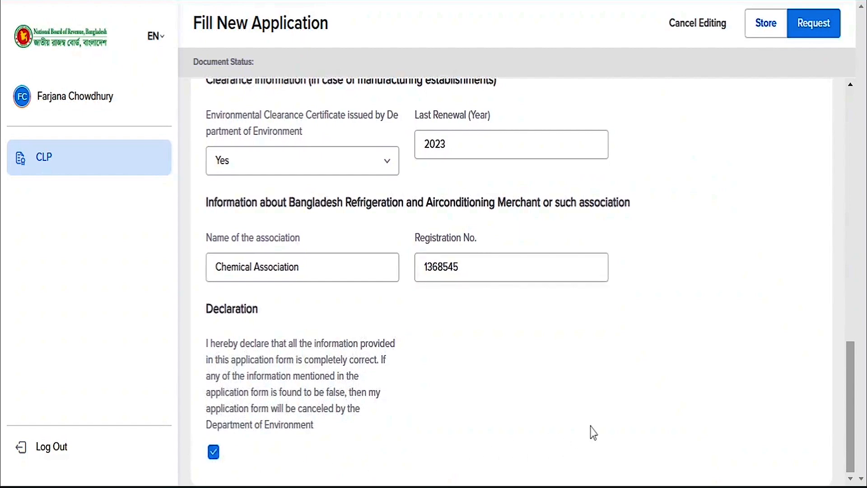
pyautogui.scroll(15, 587, 431)
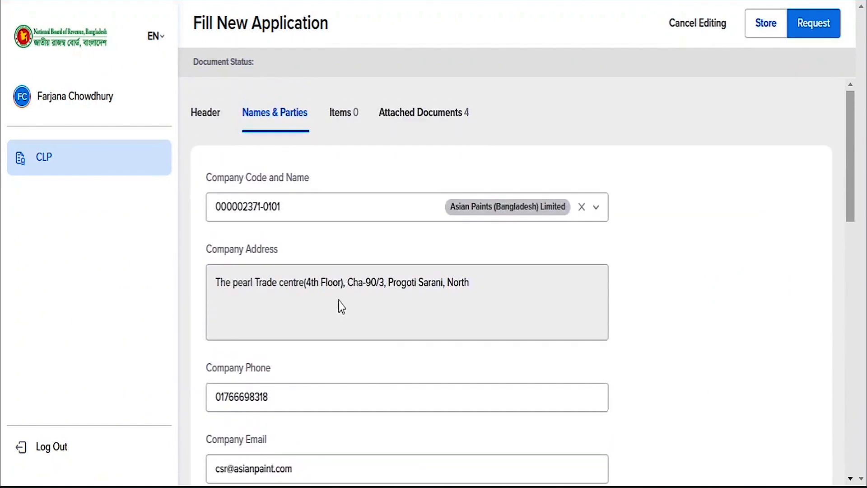
# - Create a new item with commodity code 29037200 (Dichlorotrifluoroethanes)
pyautogui.click(345, 120)
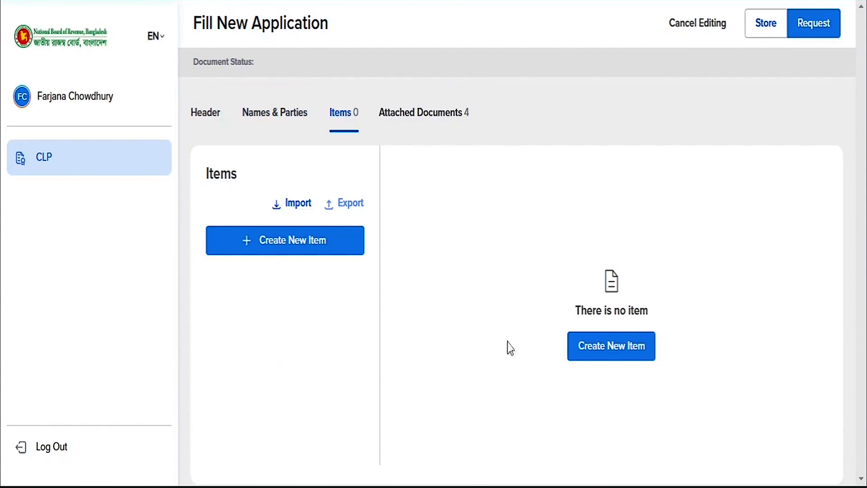
pyautogui.click(606, 358)
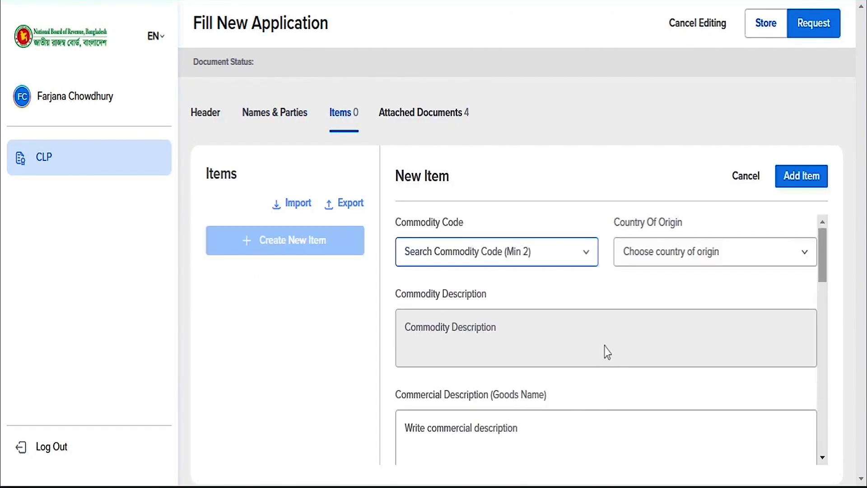
pyautogui.click(536, 260)
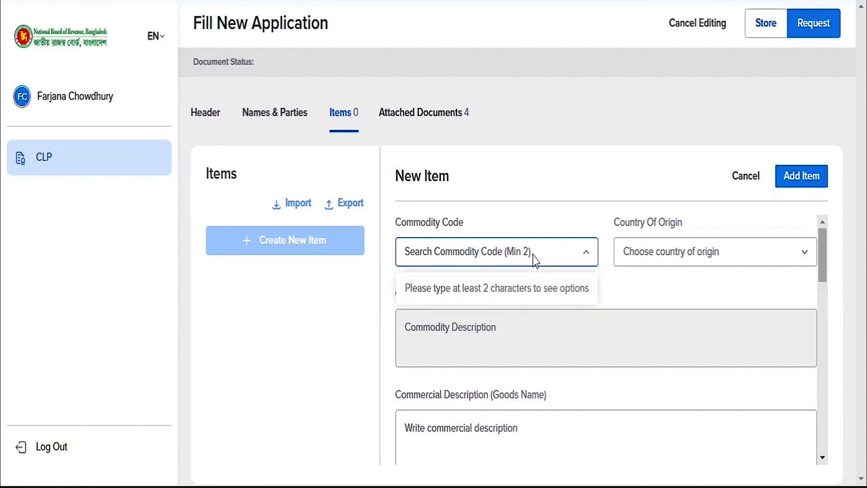
pyautogui.write('2')
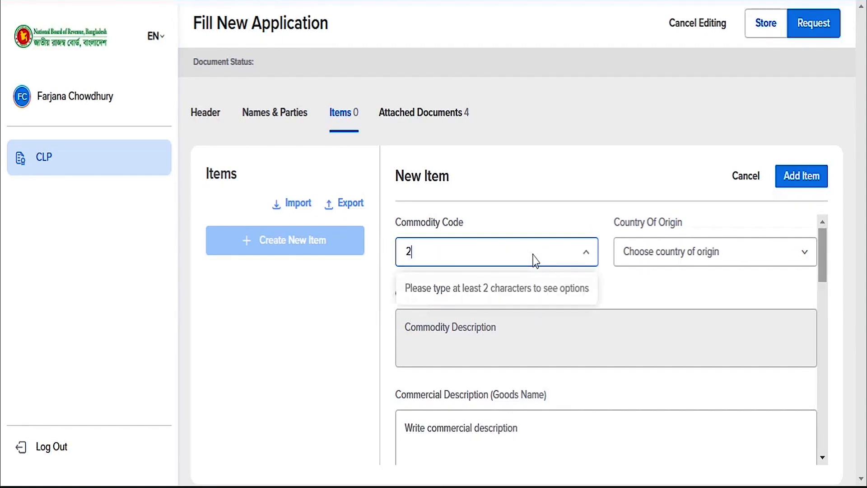
pyautogui.write('9')
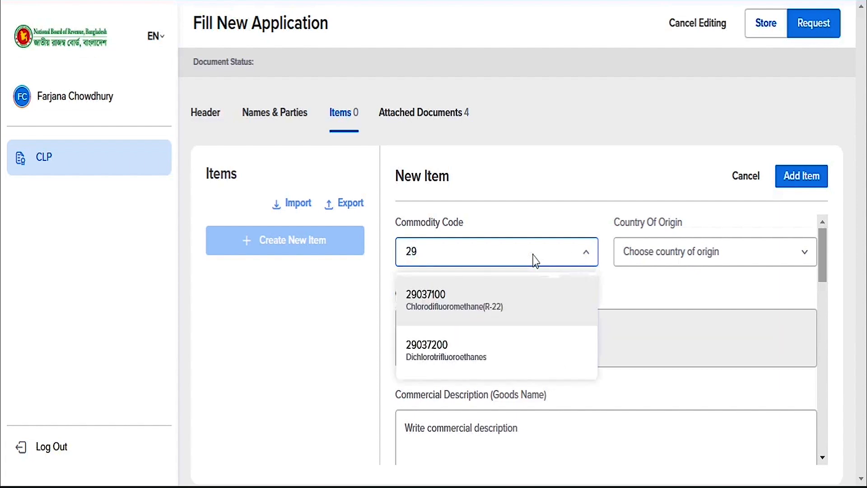
pyautogui.write('03')
pyautogui.click(481, 359)
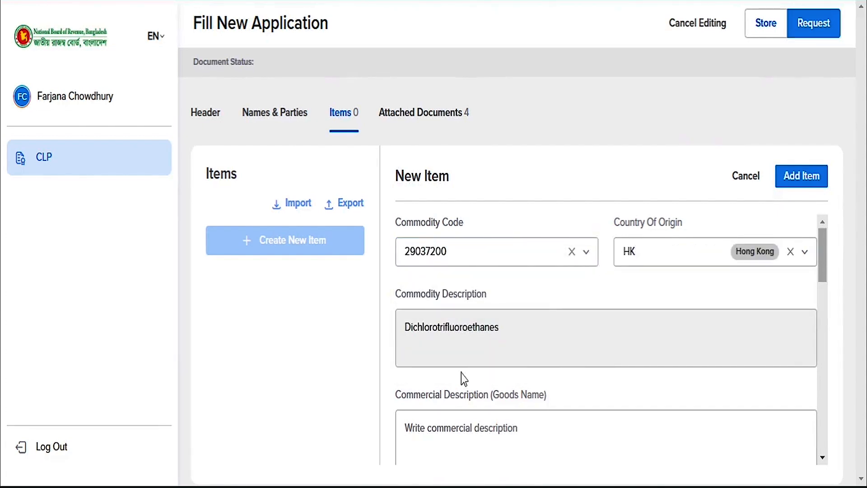
# - Set the country of origin to Hong Kong and enter commercial description 'Trifluoromethane'
pyautogui.click(483, 432)
pyautogui.click(488, 355)
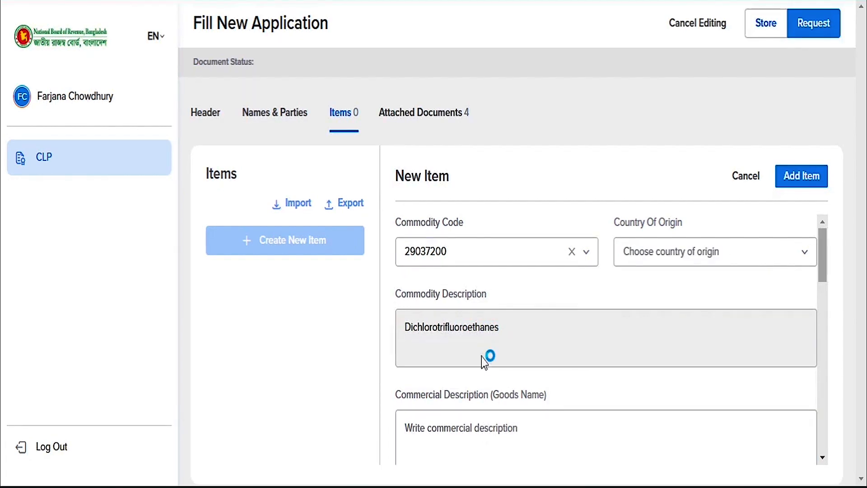
pyautogui.click(675, 254)
pyautogui.write('hk')
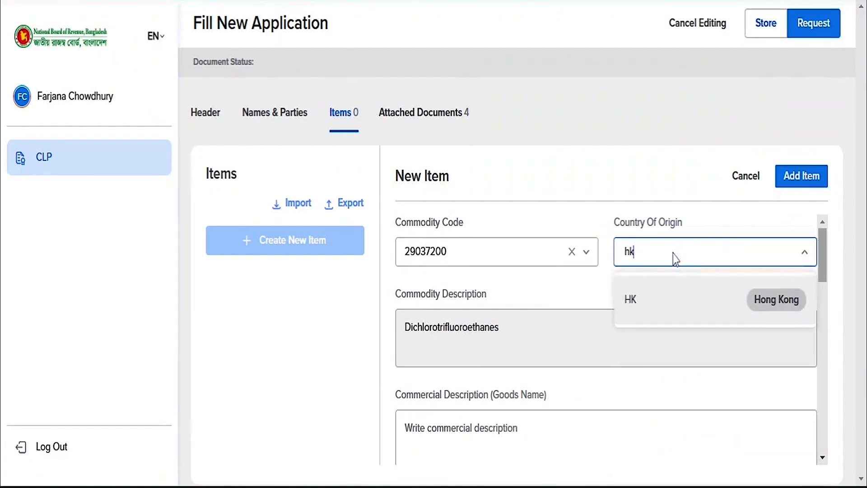
pyautogui.click(772, 301)
pyautogui.click(523, 441)
pyautogui.write('Trif')
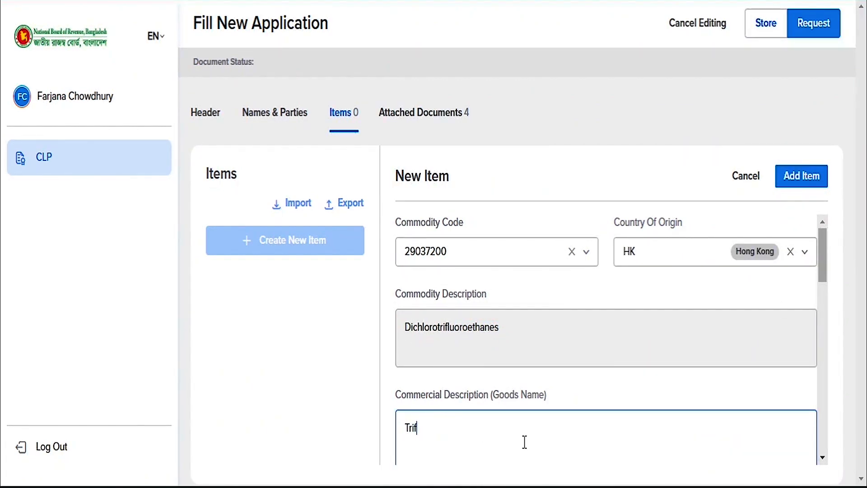
pyautogui.write('luoromethane')
# - Enter manufacturer Asian Paints Hongkong Ltd, gross mass 40000, net mass 35,000, invoice value 60000
pyautogui.scroll(-4, 525, 438)
pyautogui.click(499, 298)
pyautogui.write('Asia')
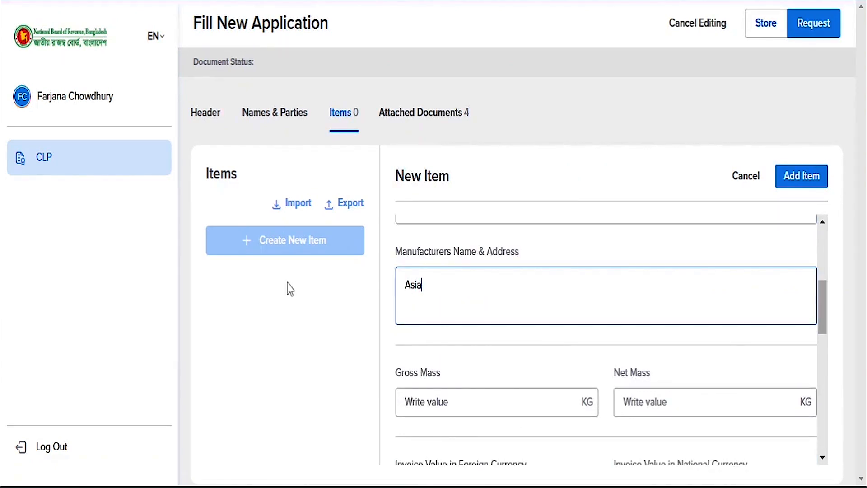
pyautogui.write('n Paints Hongkong Ltd')
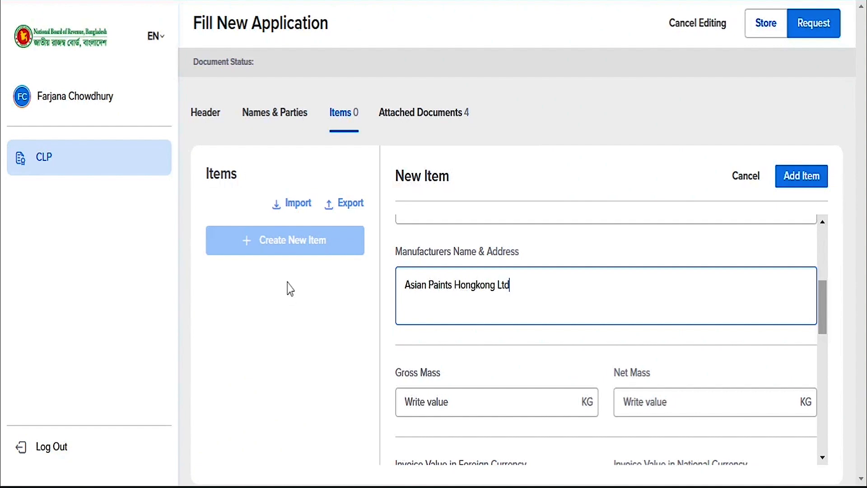
pyautogui.scroll(-2, 504, 325)
pyautogui.click(505, 325)
pyautogui.write('40000')
pyautogui.press('Tab')
pyautogui.write('35,000')
pyautogui.press('Tab')
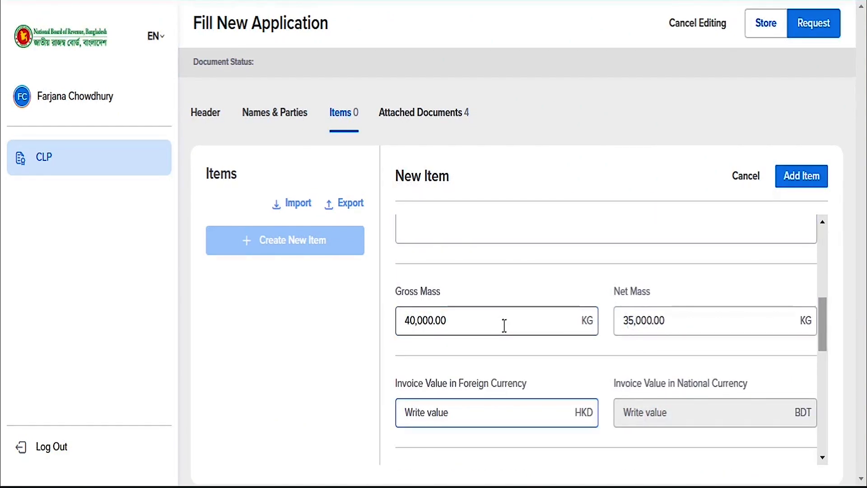
pyautogui.write('60000')
# - Set the requested quantity to 40,000 KGM
pyautogui.scroll(-3, 594, 386)
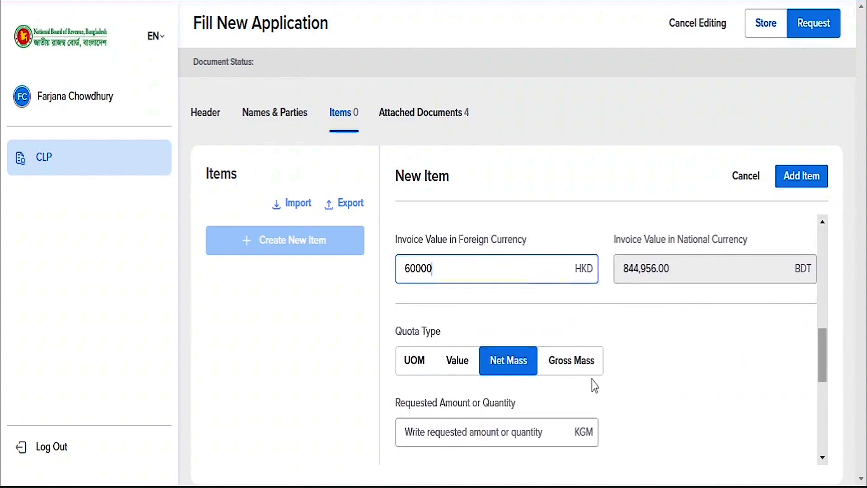
pyautogui.scroll(-2, 595, 386)
pyautogui.click(518, 332)
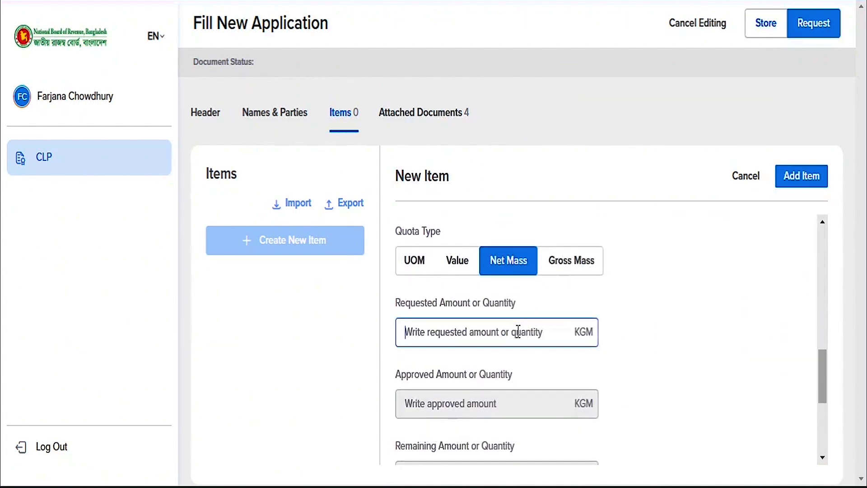
pyautogui.write('40000')
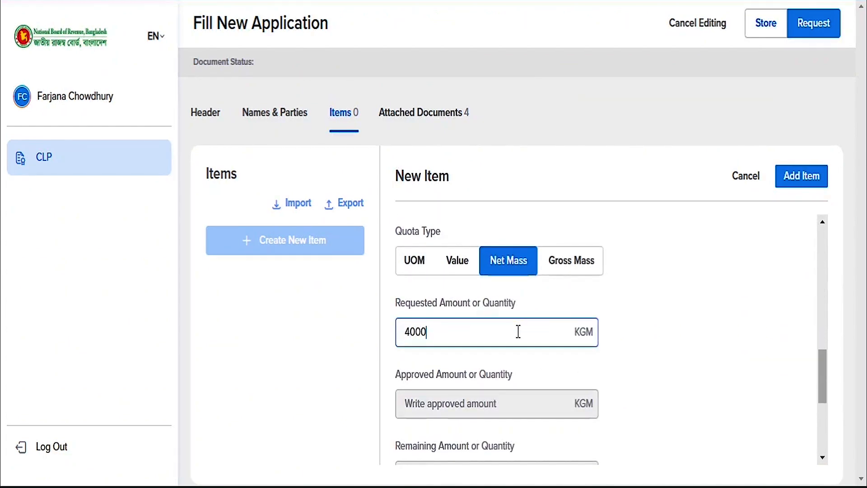
pyautogui.click(629, 393)
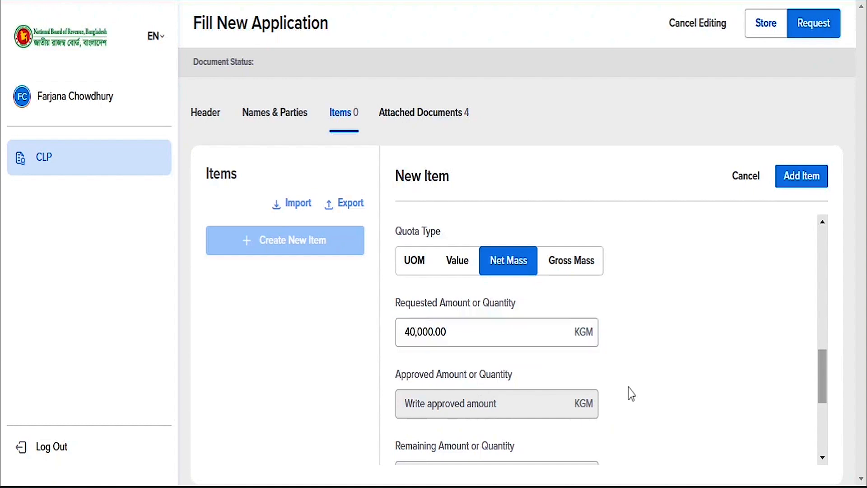
pyautogui.scroll(-4, 630, 393)
pyautogui.scroll(-1, 630, 393)
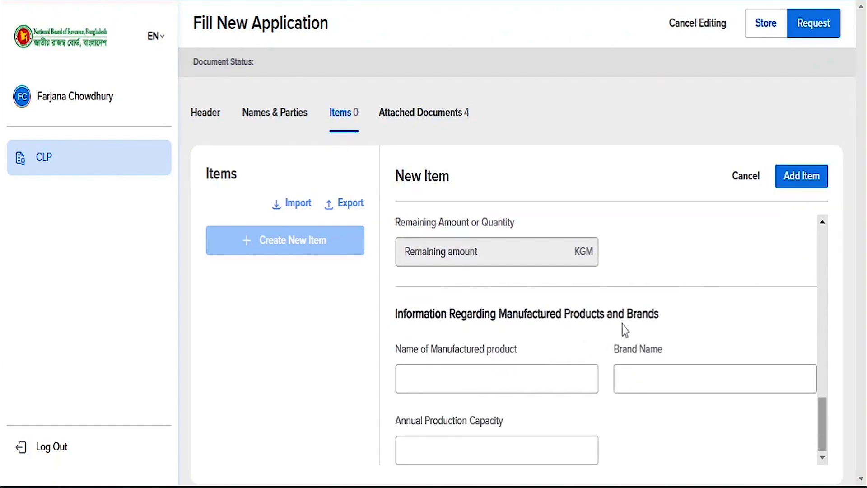
# - Fill product Dichlorotrifluoroethanes, brand Trifluoromethane, annual capacity 50000, then add the item
pyautogui.click(534, 379)
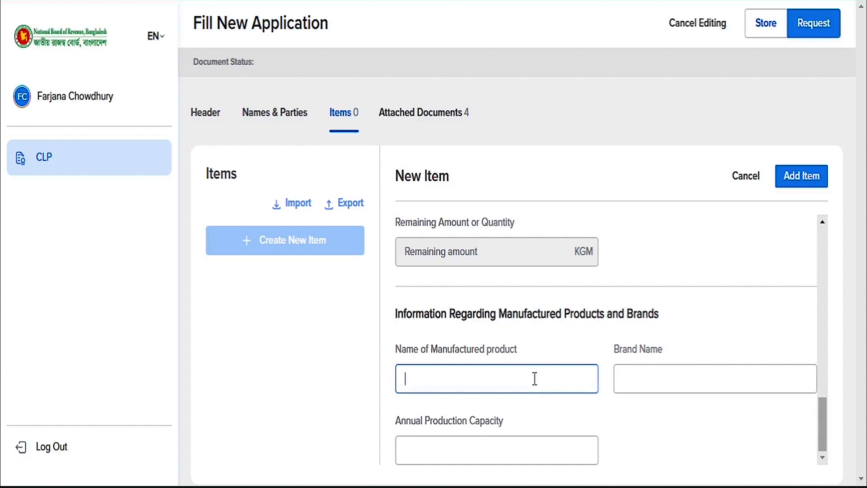
pyautogui.write('Dichlorotrifluoroethanes')
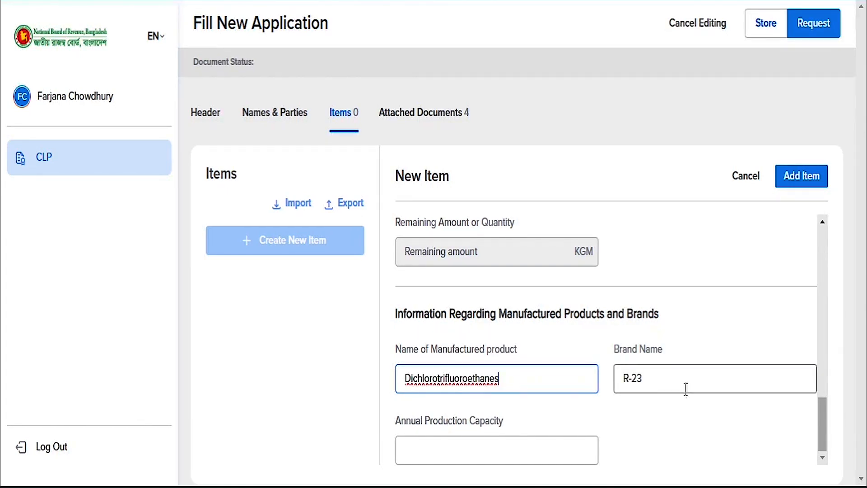
pyautogui.moveTo(685, 387); pyautogui.dragTo(606, 382)
pyautogui.press('BackSpace')
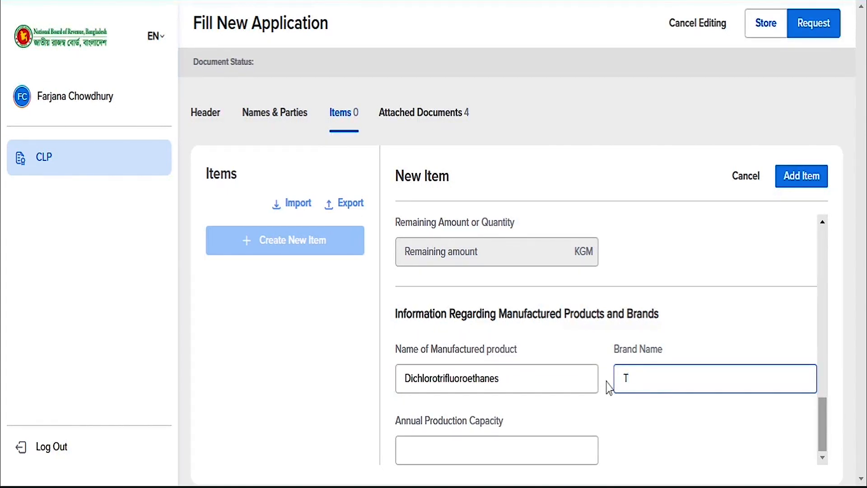
pyautogui.write('Trifluoromethane')
pyautogui.click(534, 448)
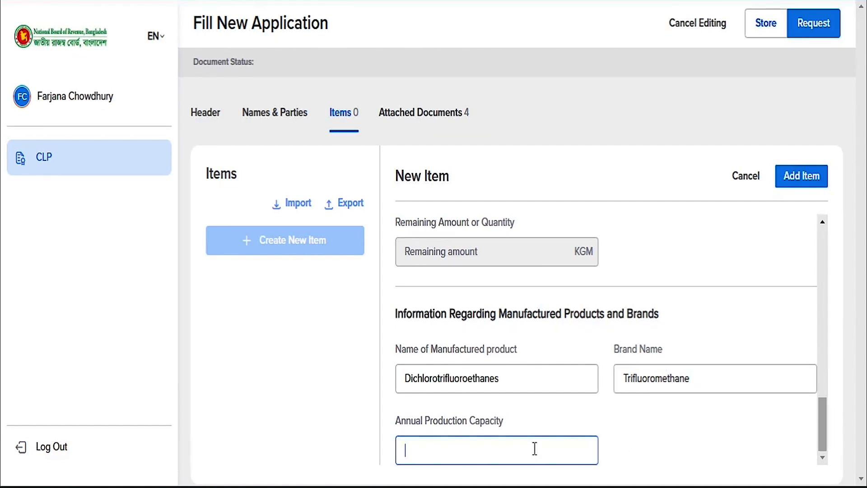
pyautogui.write('50000')
pyautogui.scroll(5, 688, 456)
pyautogui.scroll(6, 632, 374)
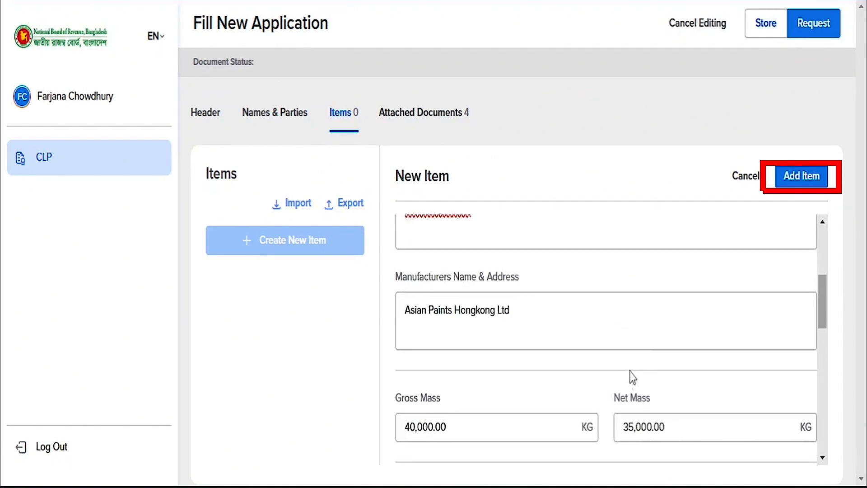
pyautogui.click(801, 176)
# - Edit the VAT Registration Certificate: reference 25698, date 01/04/2024, attach VAT2.jpeg
pyautogui.click(424, 115)
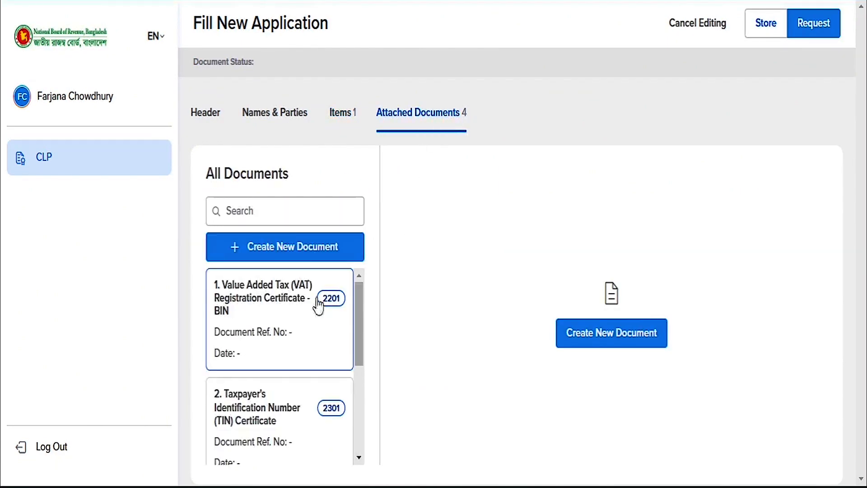
pyautogui.click(282, 335)
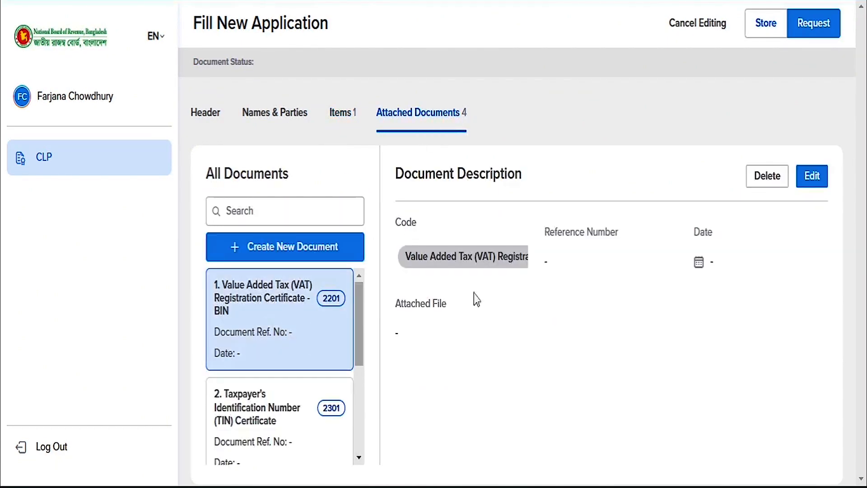
pyautogui.click(811, 178)
pyautogui.click(608, 248)
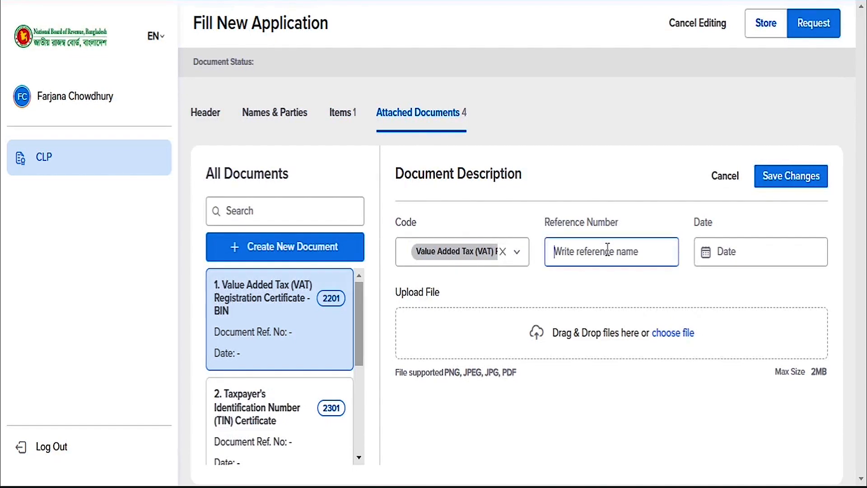
pyautogui.write('25698')
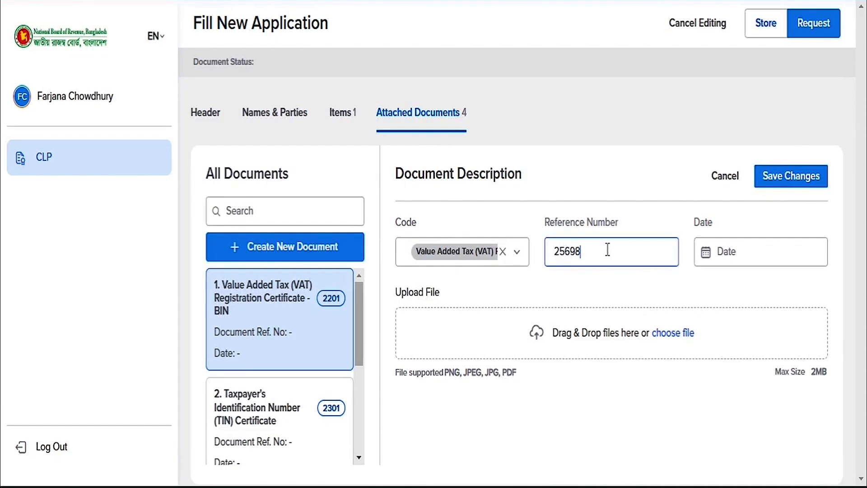
pyautogui.click(738, 252)
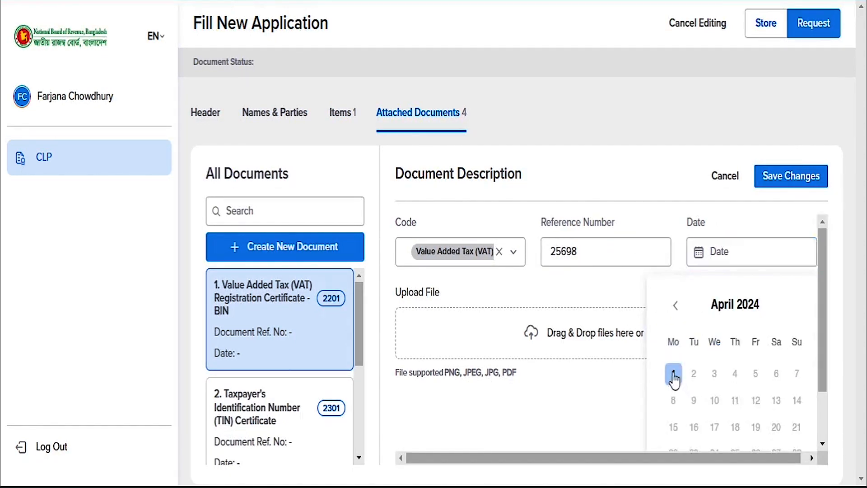
pyautogui.click(673, 373)
pyautogui.click(676, 334)
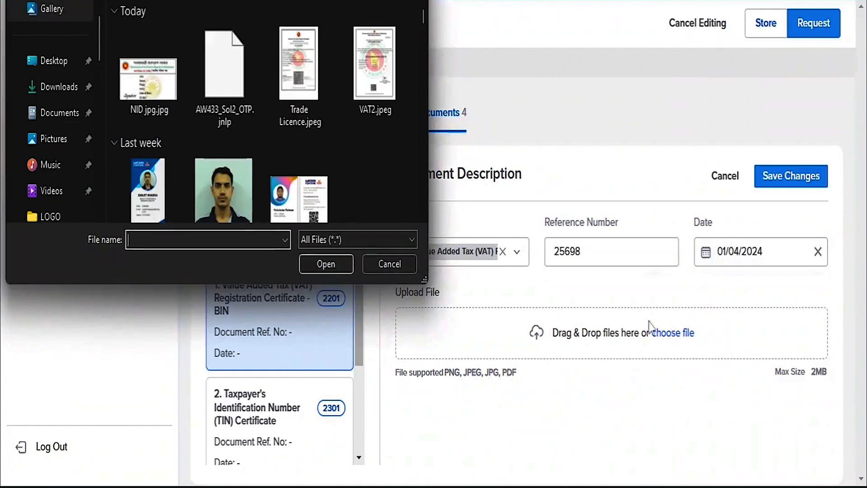
pyautogui.doubleClick(375, 64)
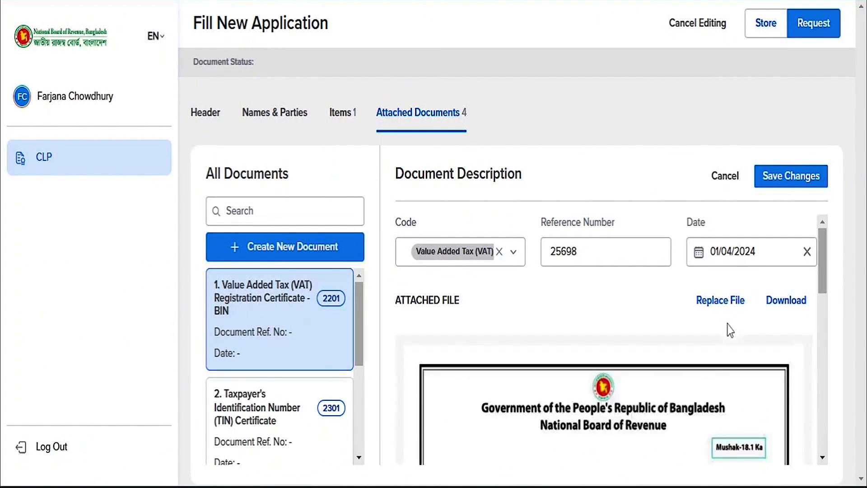
# - Save the VAT certificate, then give the TIN Certificate its number, date 01/04/2024 and image
pyautogui.click(777, 177)
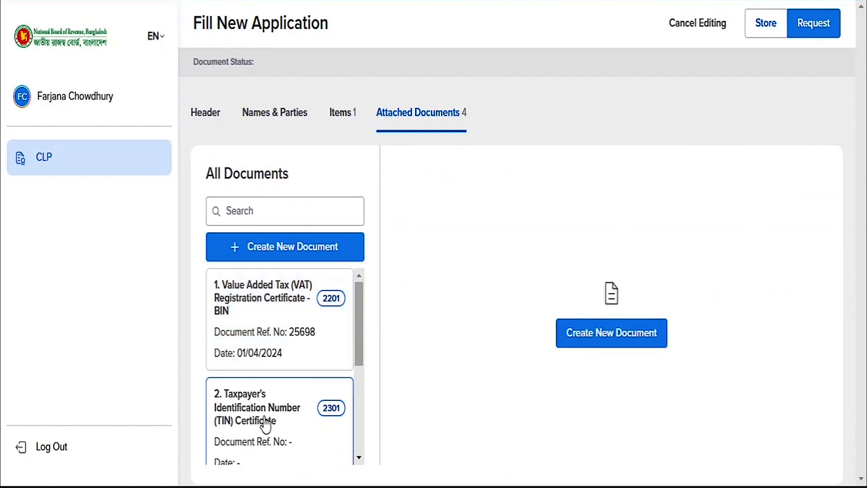
pyautogui.click(266, 425)
pyautogui.click(758, 176)
pyautogui.click(611, 251)
pyautogui.write('148965')
pyautogui.click(731, 251)
pyautogui.click(674, 373)
pyautogui.click(682, 333)
pyautogui.doubleClick(370, 102)
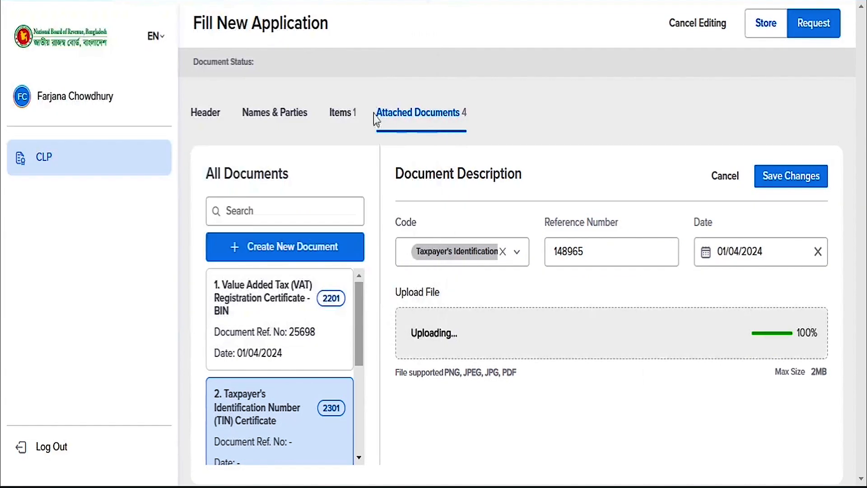
pyautogui.click(776, 177)
# - Give the National Identity Card document its ID number, date 01/04/2024 and card image, and save
pyautogui.scroll(-3, 312, 386)
pyautogui.click(311, 386)
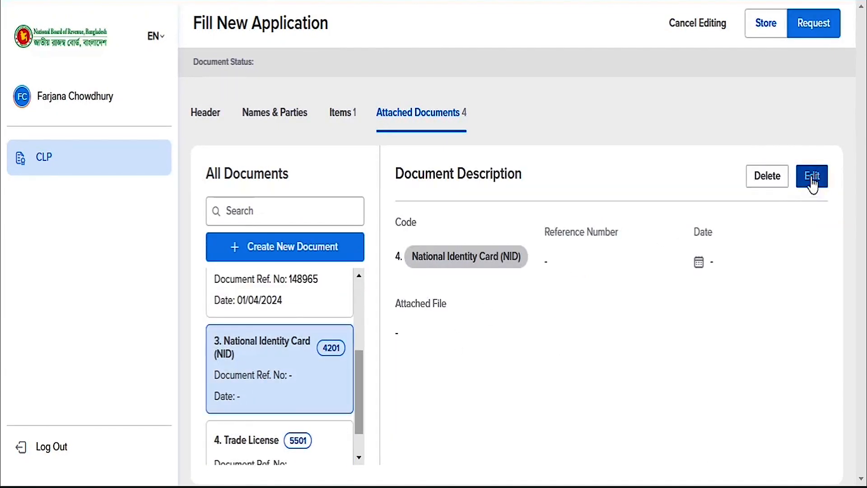
pyautogui.click(811, 177)
pyautogui.click(605, 252)
pyautogui.write('4587')
pyautogui.click(732, 252)
pyautogui.click(672, 373)
pyautogui.click(674, 334)
pyautogui.doubleClick(150, 81)
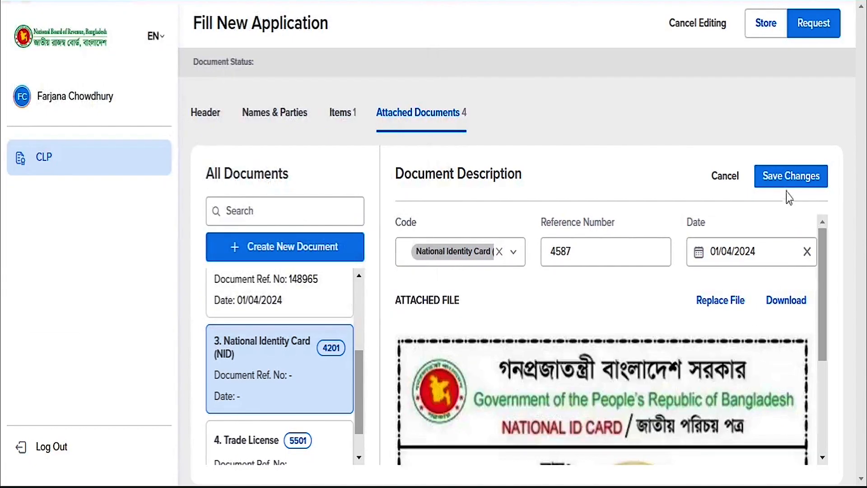
pyautogui.click(789, 178)
# - Give the Trade License document reference 25896, date 01/04/2024 and its image, and save
pyautogui.click(294, 426)
pyautogui.click(811, 177)
pyautogui.click(632, 252)
pyautogui.write('25896')
pyautogui.click(740, 251)
pyautogui.click(677, 377)
pyautogui.click(668, 334)
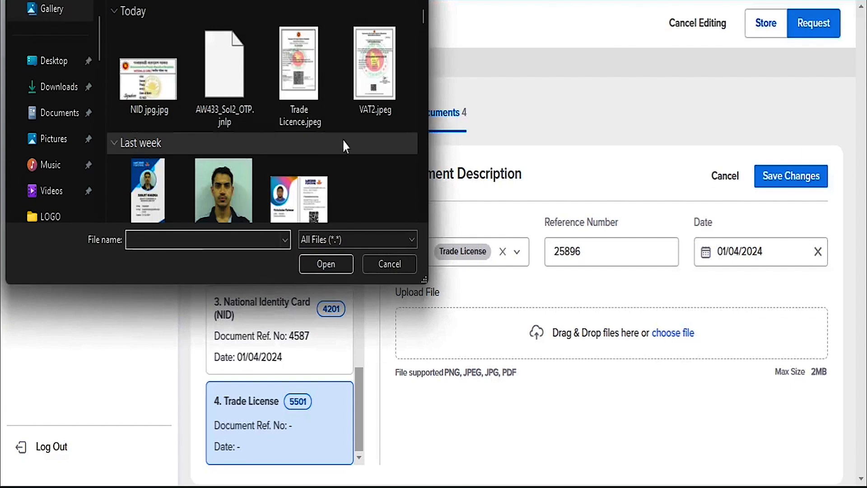
pyautogui.doubleClick(297, 79)
pyautogui.click(790, 176)
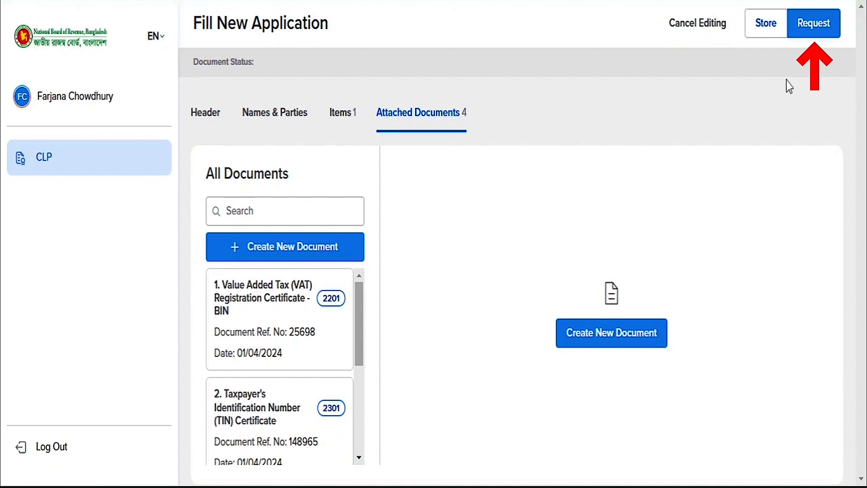
# - Submit the DoE import licence CLP application as a request and confirm the operation
pyautogui.click(811, 31)
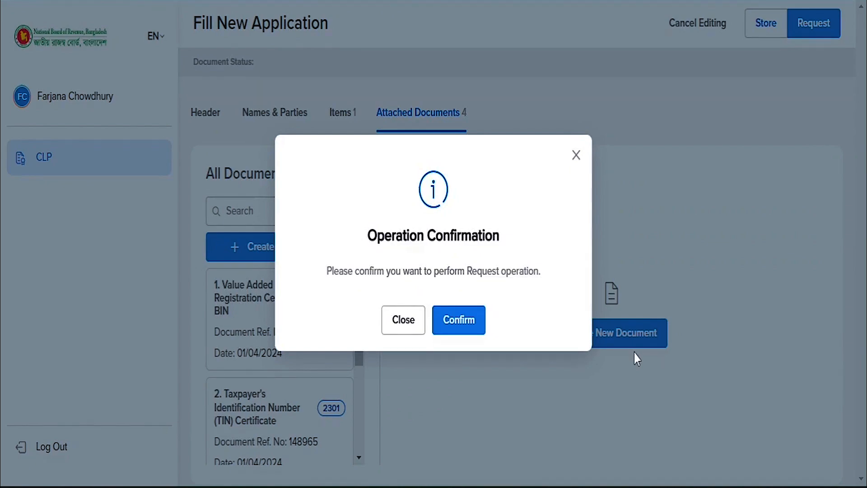
pyautogui.click(468, 323)
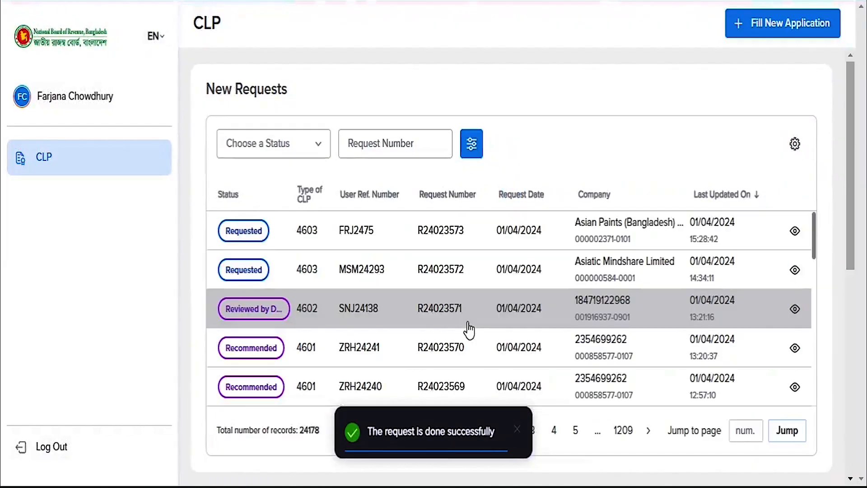